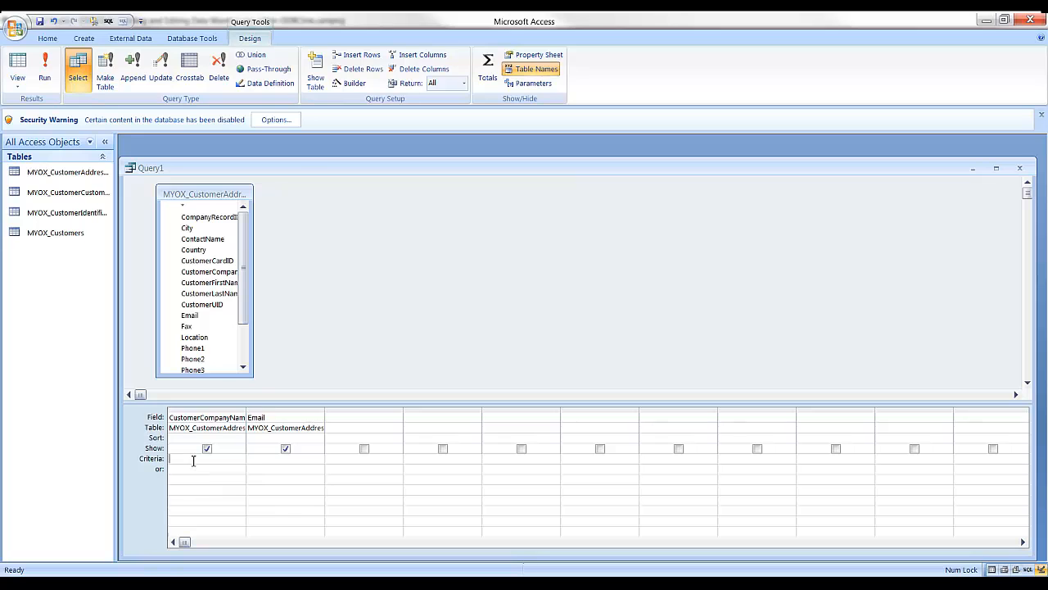
Run the query with the criterion <>"" on CustomerCompanyName and widen that column in the results.
type("<>\"\"")
left_click(20, 59)
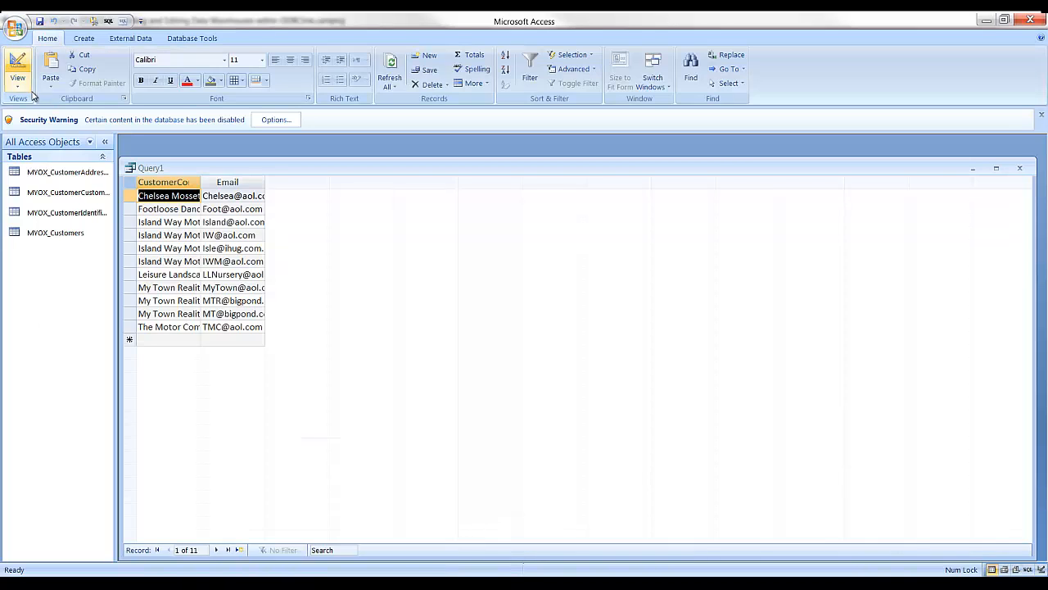
left_click_drag(200, 182, 409, 182)
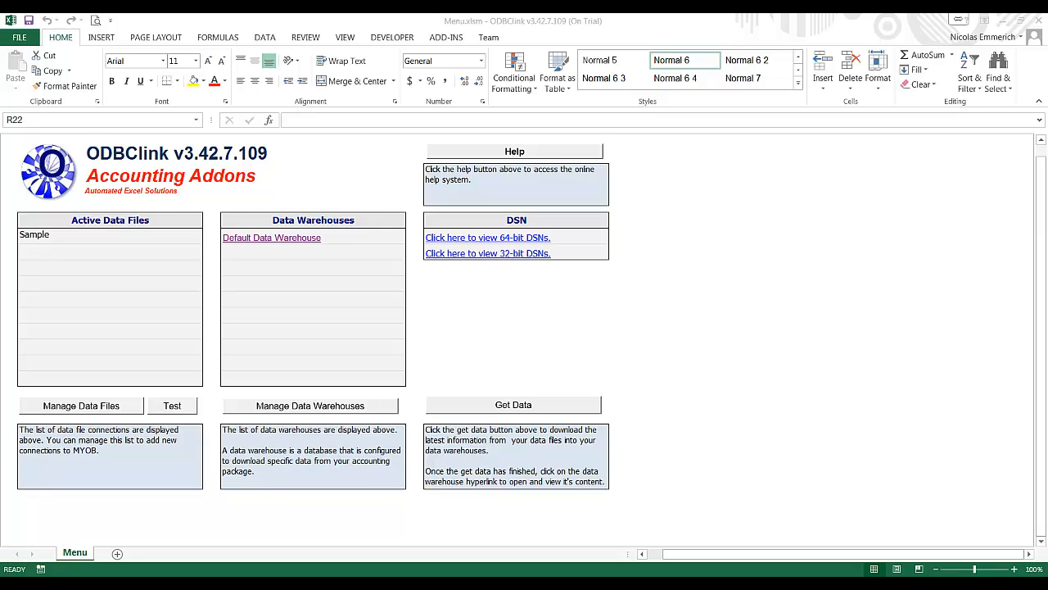
Start a new data warehouse named "Video Example" with the type Microsoft Access 2000-2003.
left_click(266, 408)
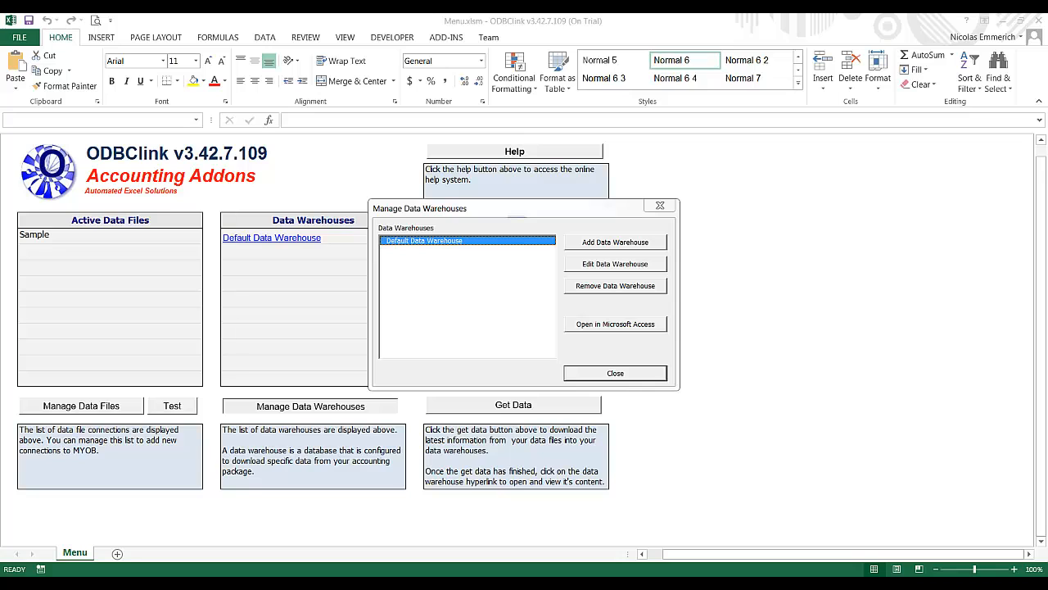
left_click(594, 245)
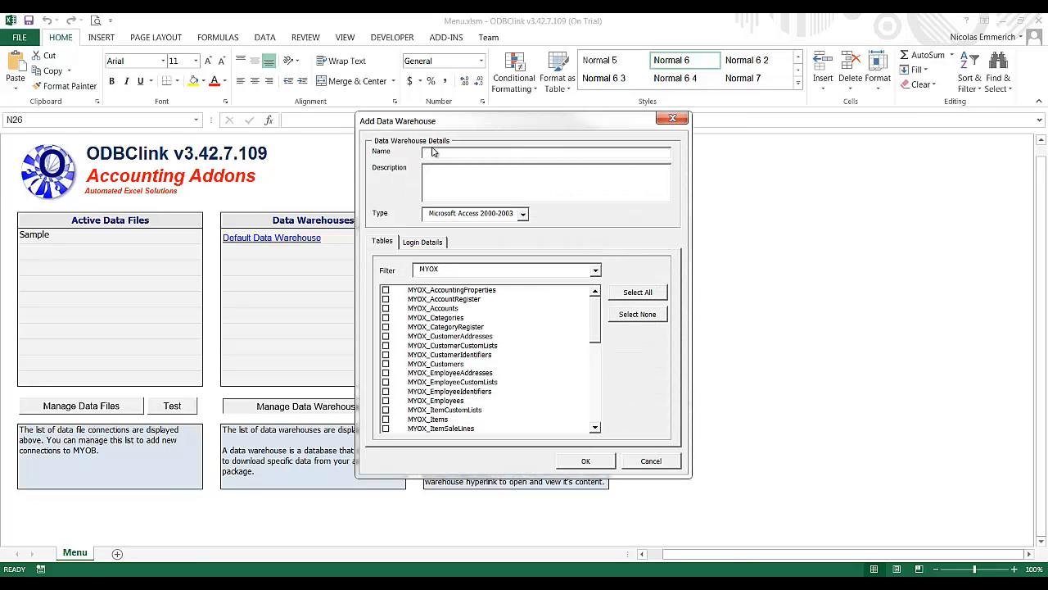
type("Video wx")
key("BackSpace")
key("BackSpace")
type("eo Example")
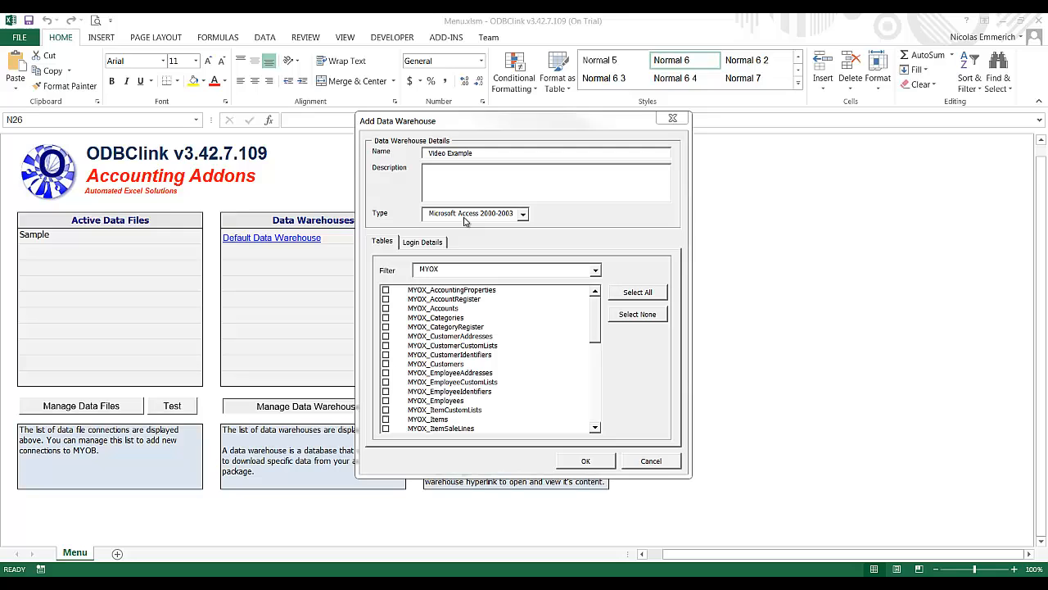
left_click(464, 214)
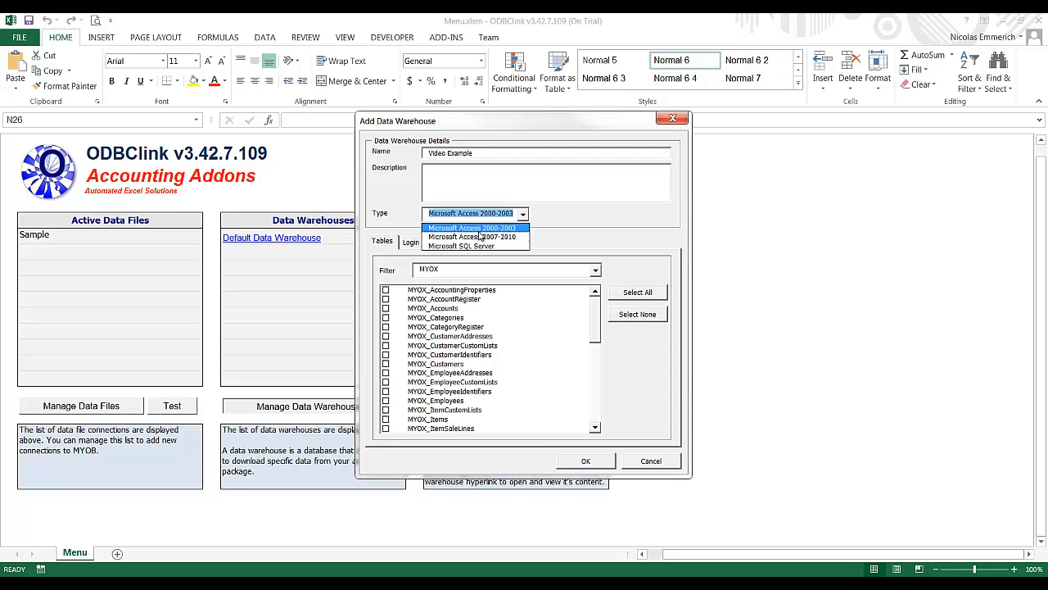
left_click(480, 234)
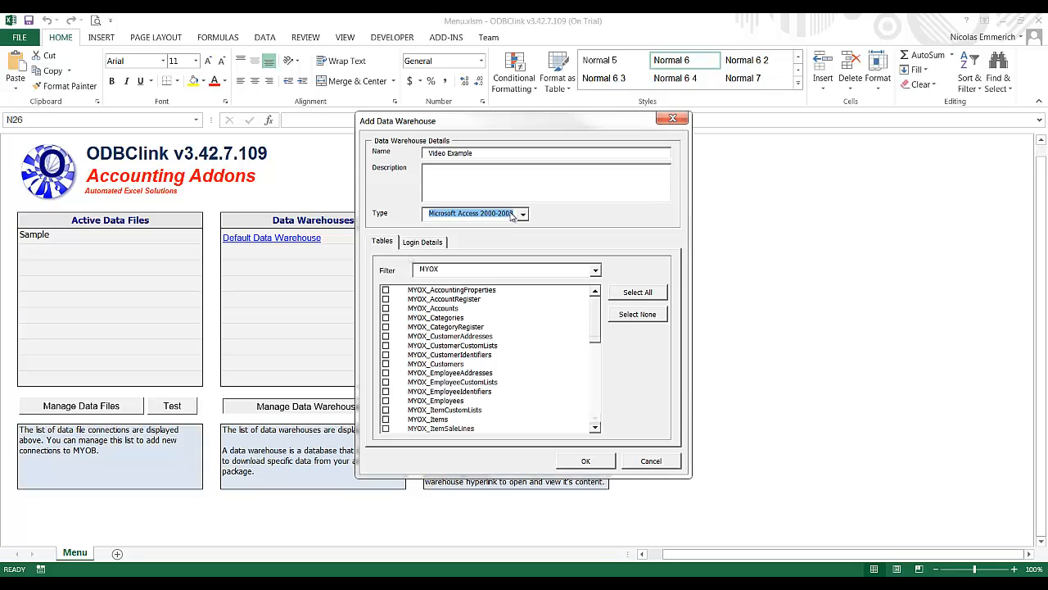
Preview the MYOB tables available for the data warehouse and return the table filter to MYOX.
left_click(383, 243)
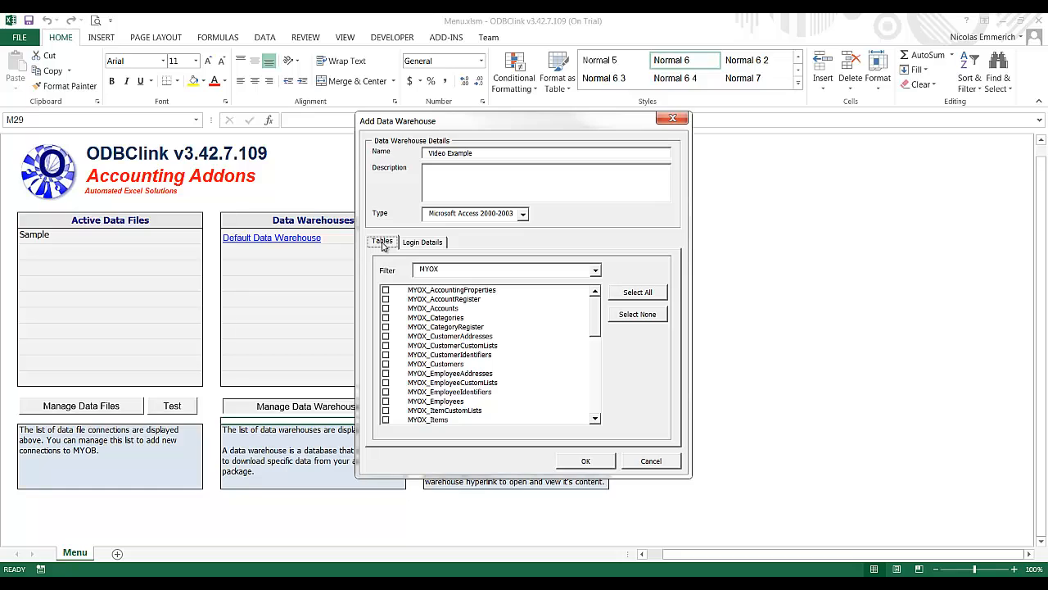
left_click(428, 270)
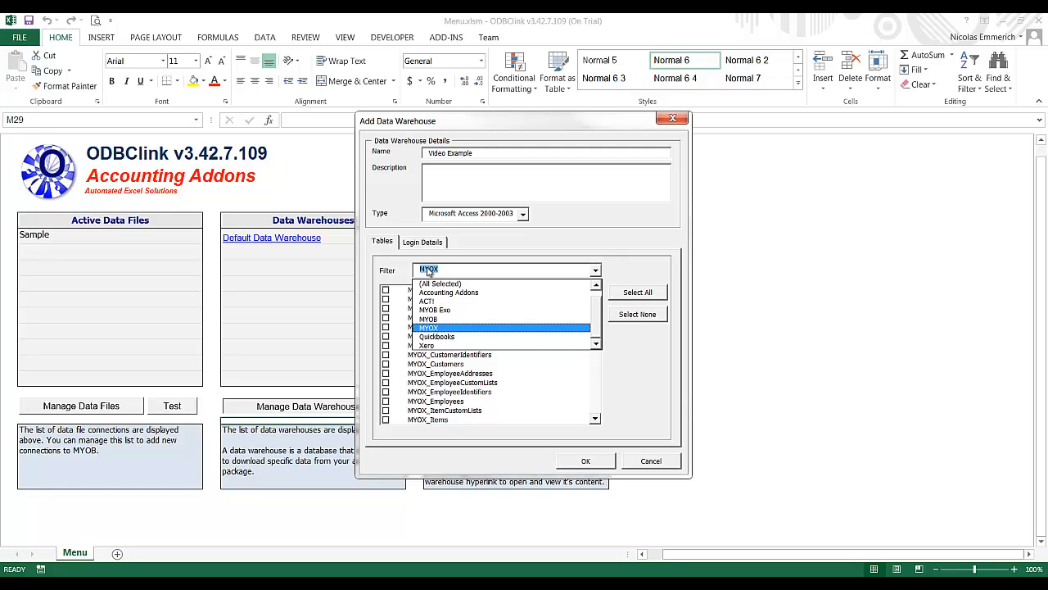
left_click(434, 321)
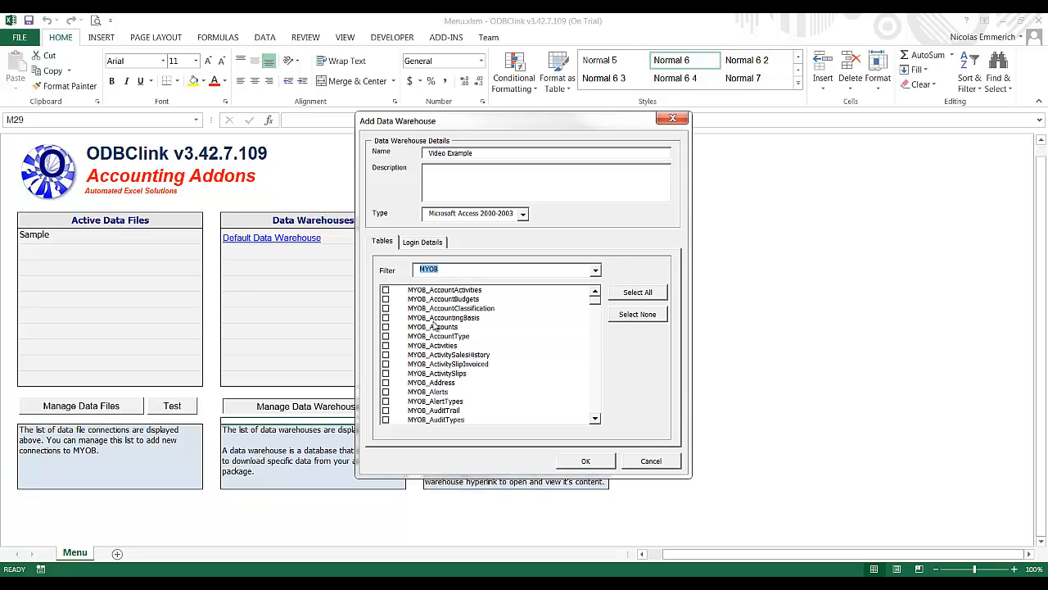
left_click(438, 276)
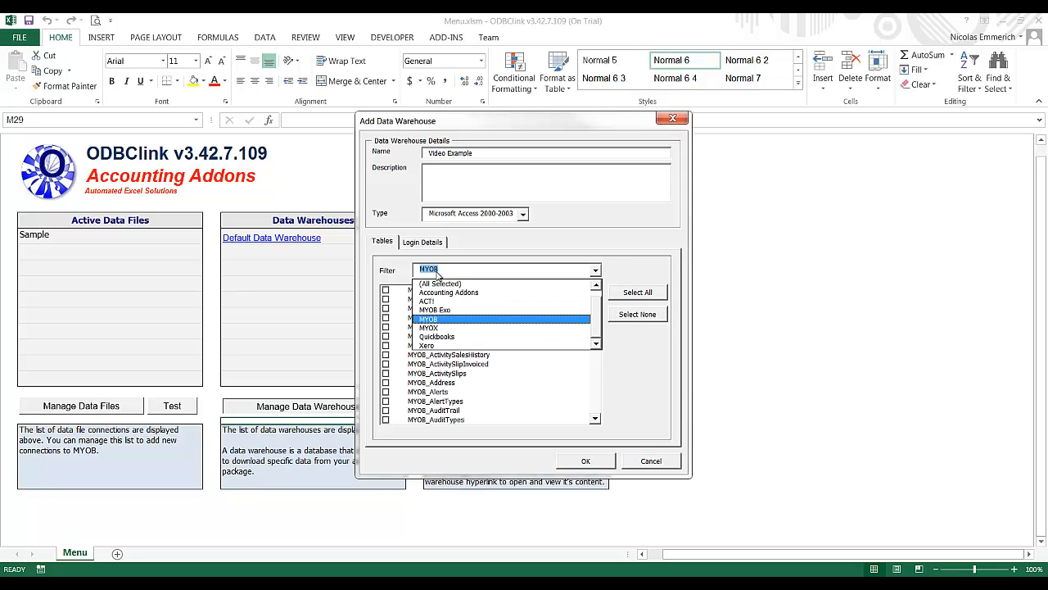
left_click(435, 328)
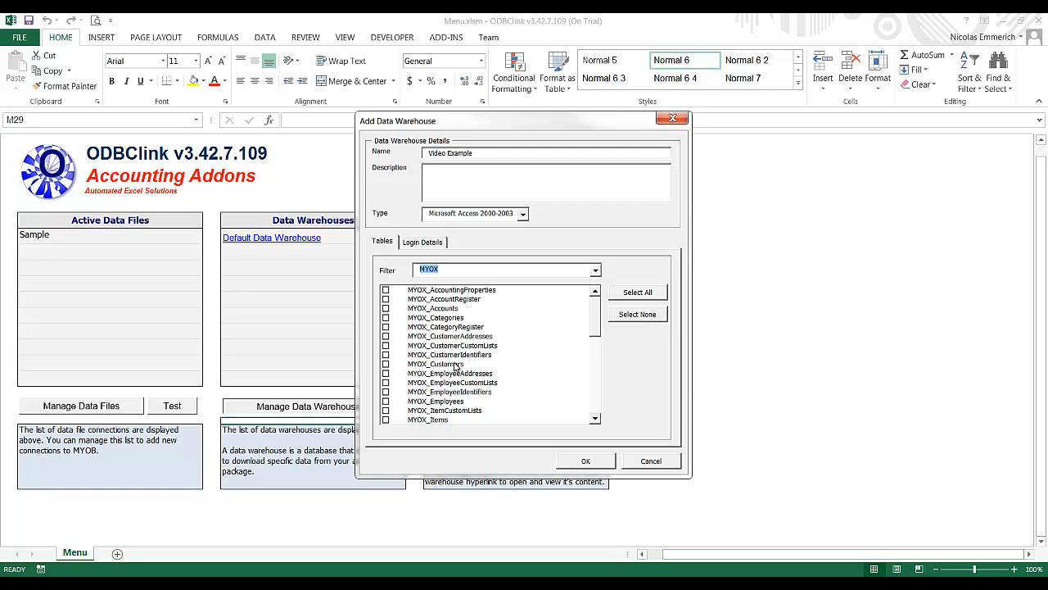
Include MYOX_Customers, MYOX_CustomerIdentifiers, MYOX_CustomerCustomLists and MYOX_CustomerAddresses in the data warehouse, and save it.
left_click(457, 364)
left_click(463, 355)
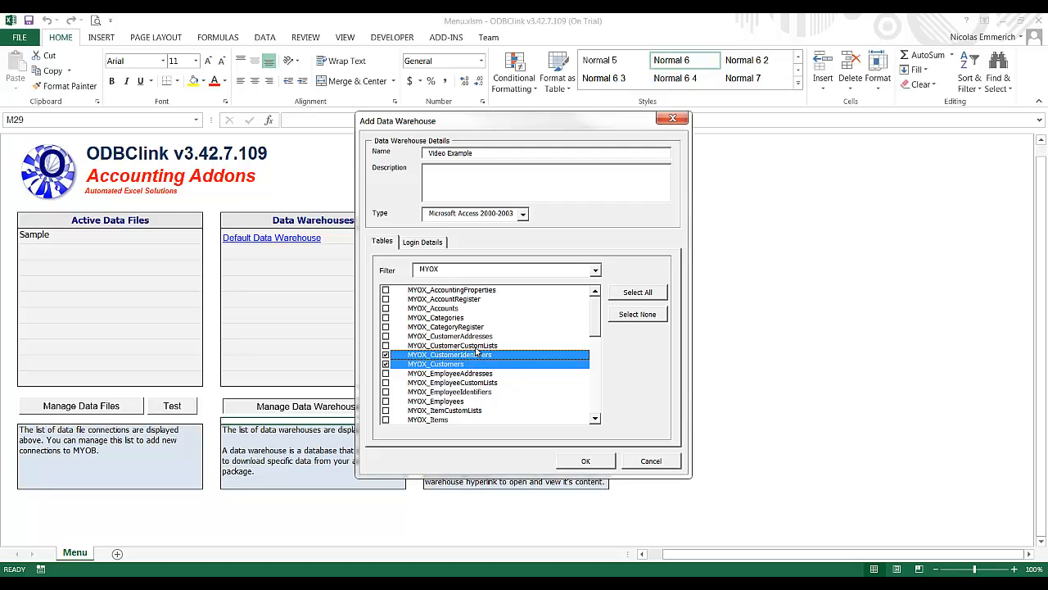
left_click(479, 345)
left_click(484, 336)
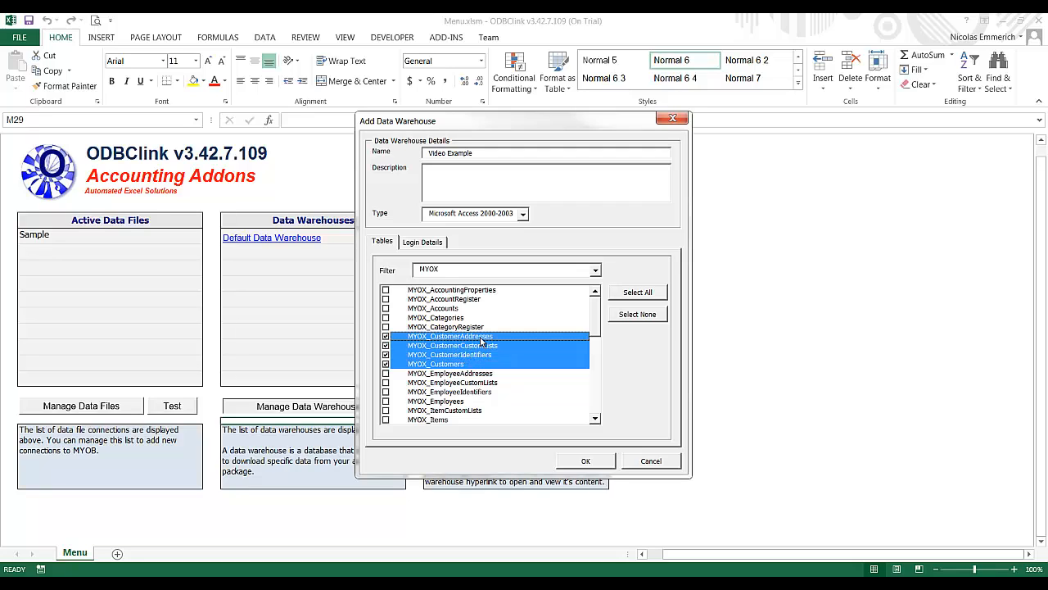
left_click(585, 461)
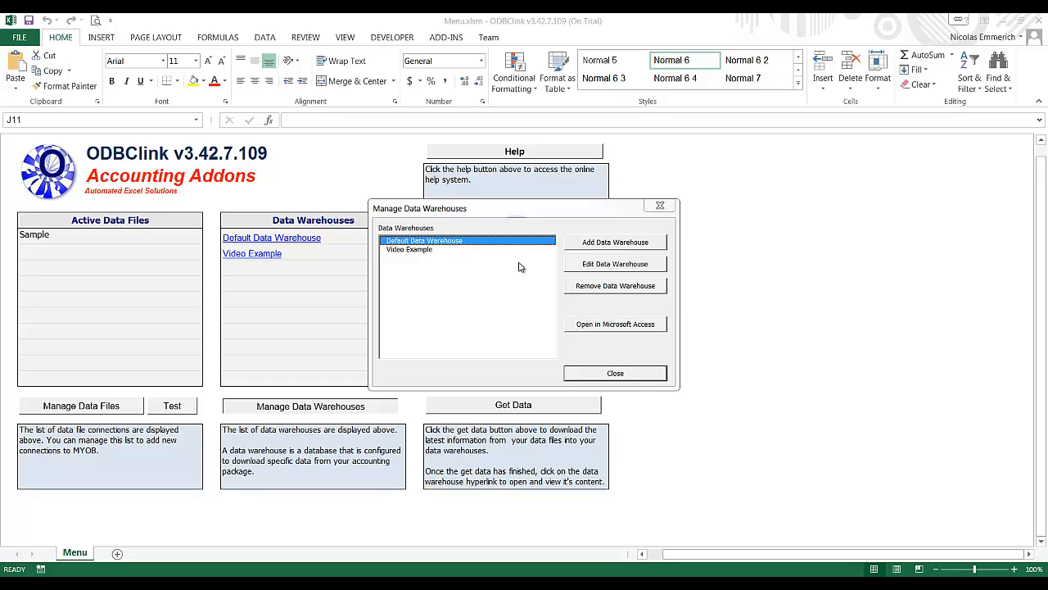
left_click(573, 372)
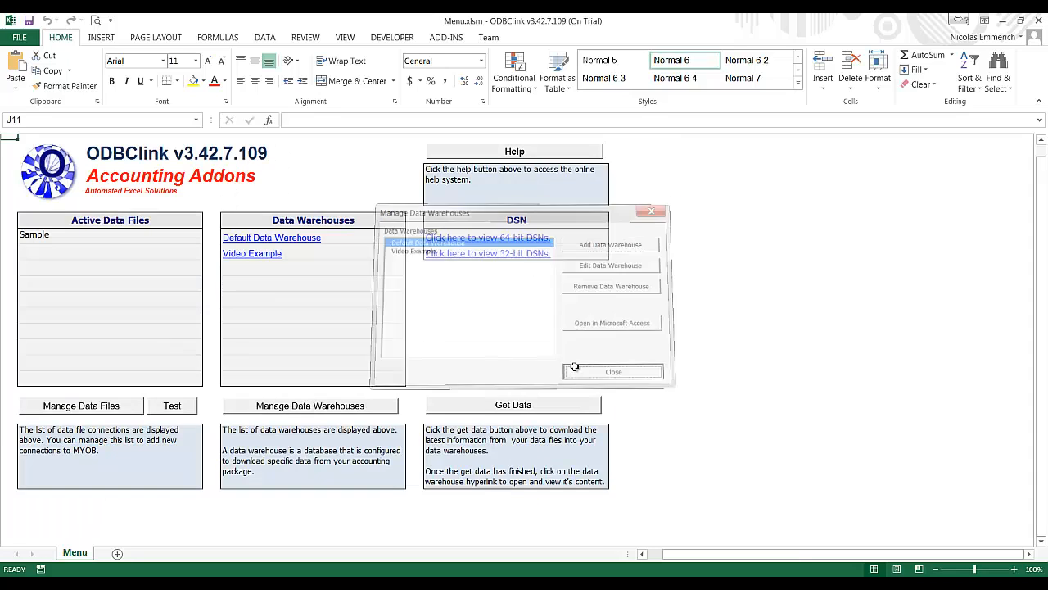
Get the latest data from the data files into the data warehouses and close the progress report.
left_click(529, 406)
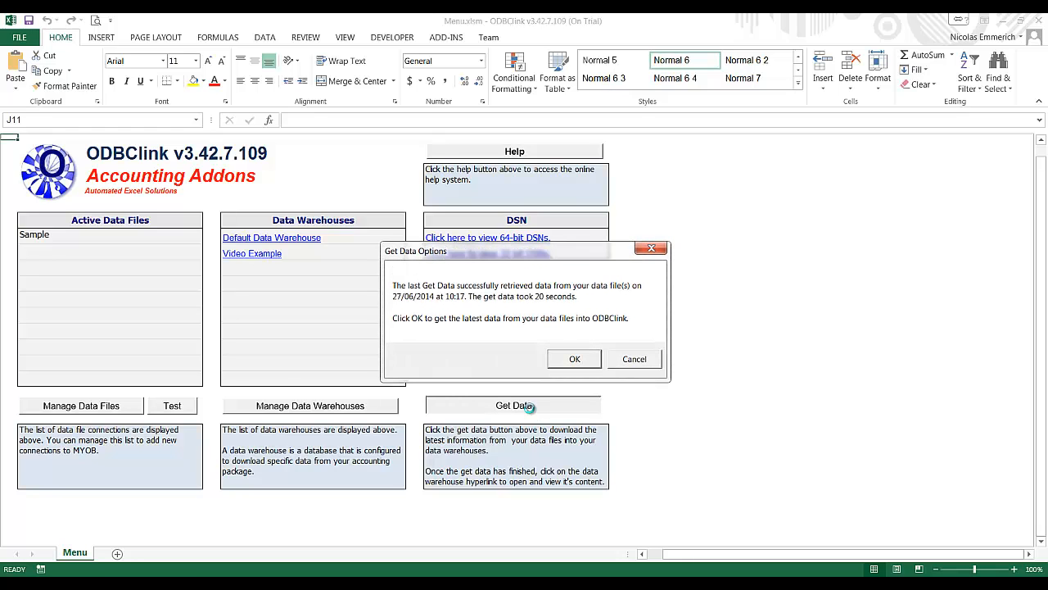
left_click(574, 359)
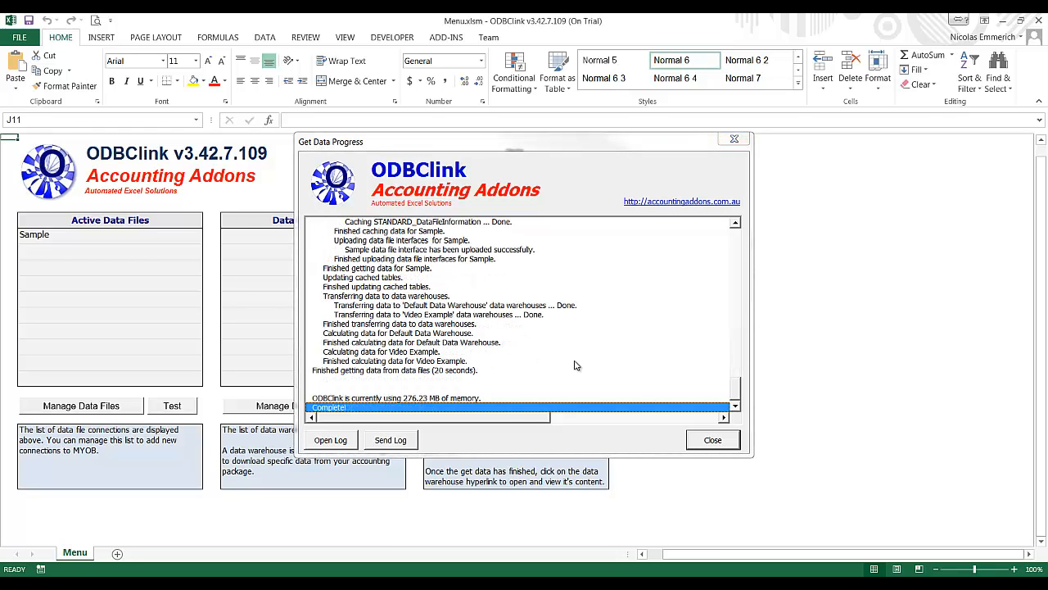
left_click(712, 439)
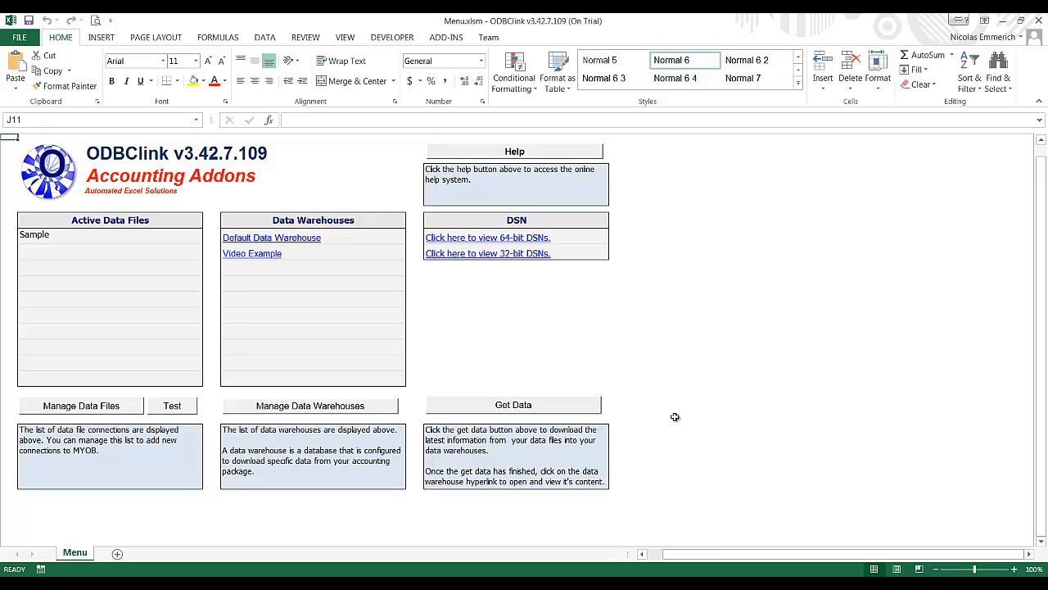
Open the Video Example data warehouse in Microsoft Access and show its objects by Object Type in a wider navigation pane.
left_click(251, 256)
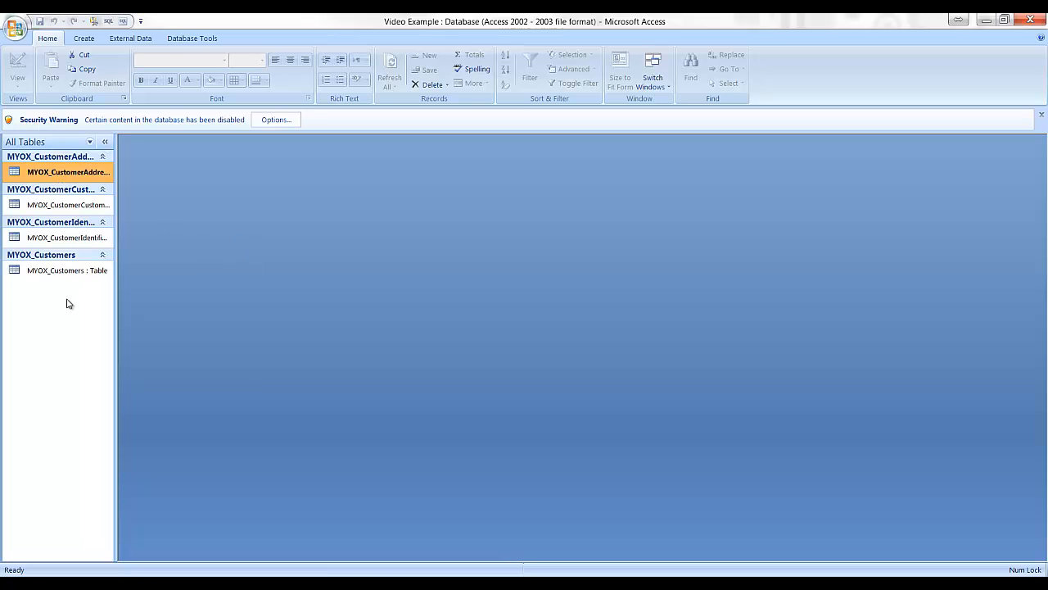
left_click(32, 142)
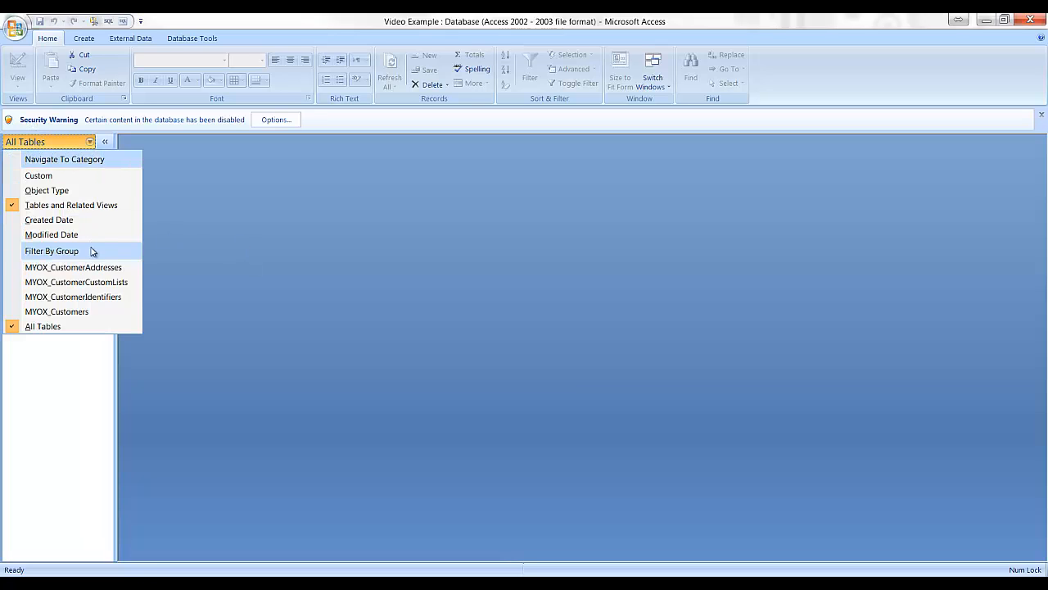
left_click(57, 191)
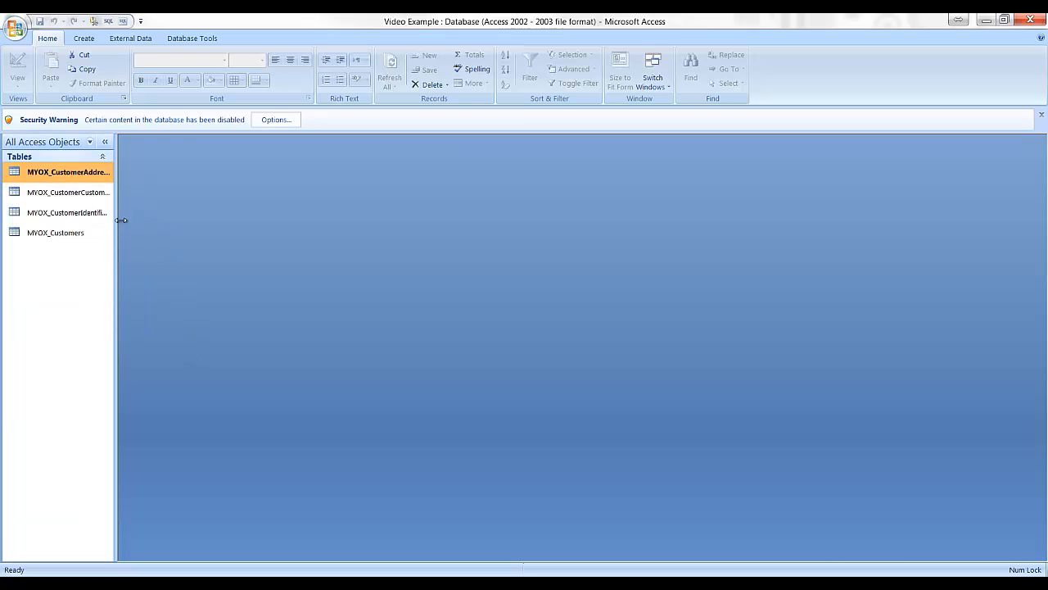
left_click_drag(119, 219, 181, 227)
Examine the records in the MYOX_Customers, MYOX_CustomerIdentifiers, MYOX_CustomerCustomLists and MYOX_CustomerAddresses tables.
double_click(48, 235)
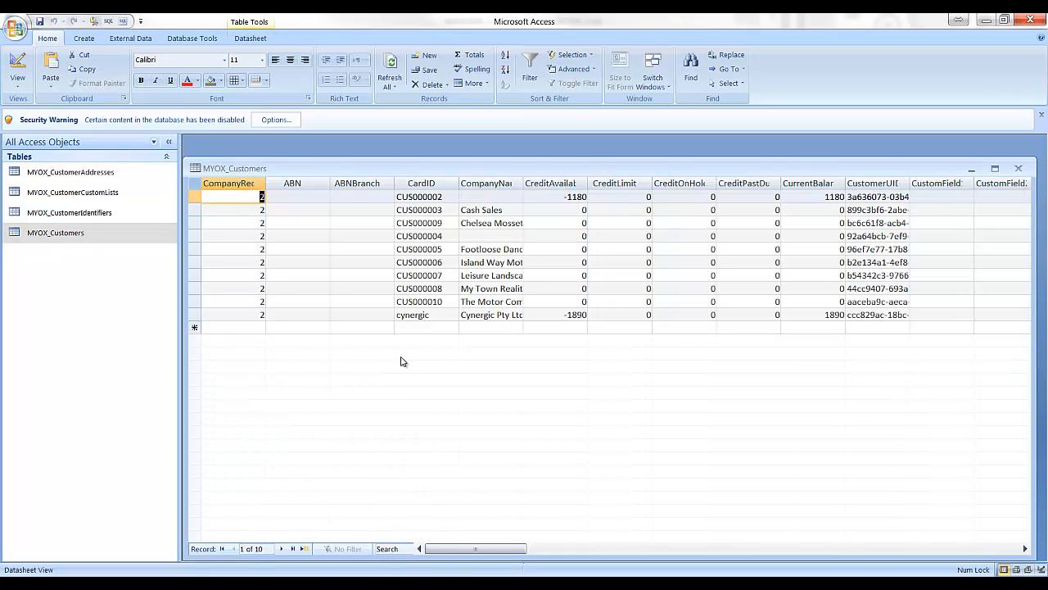
left_click_drag(516, 548, 963, 557)
double_click(77, 215)
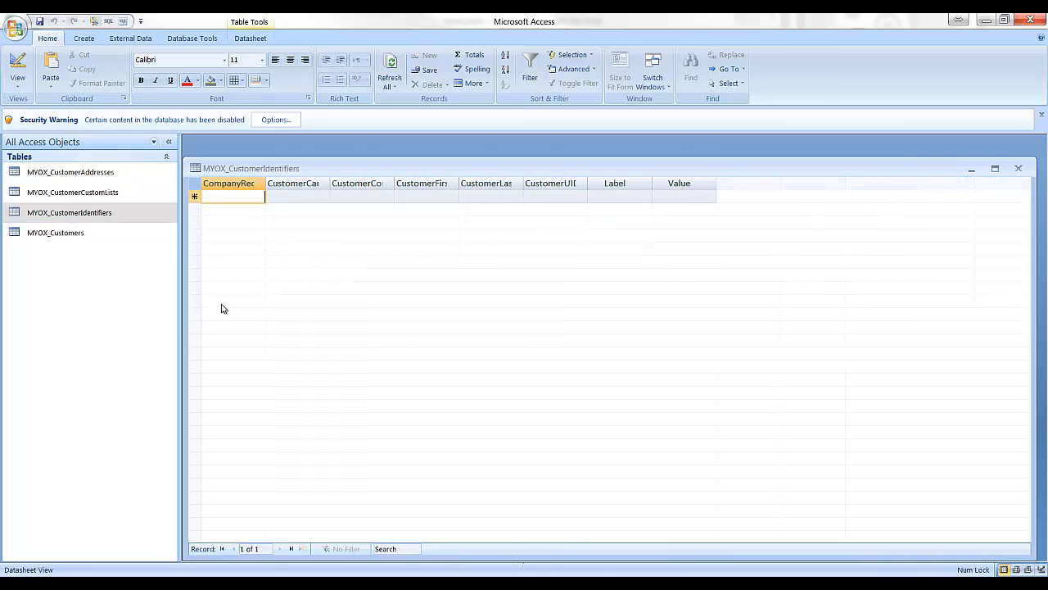
double_click(51, 194)
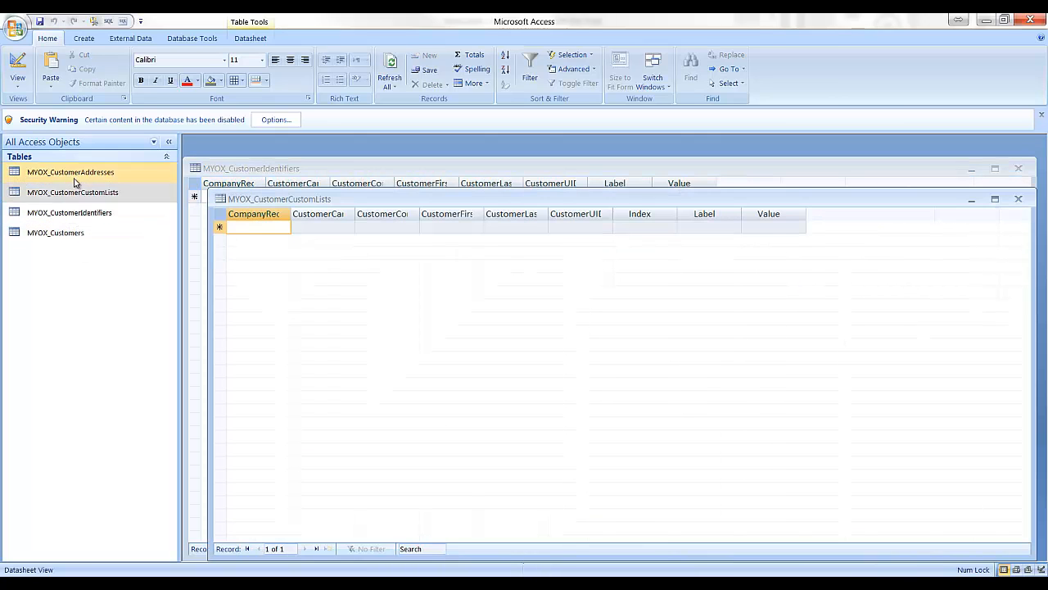
double_click(75, 173)
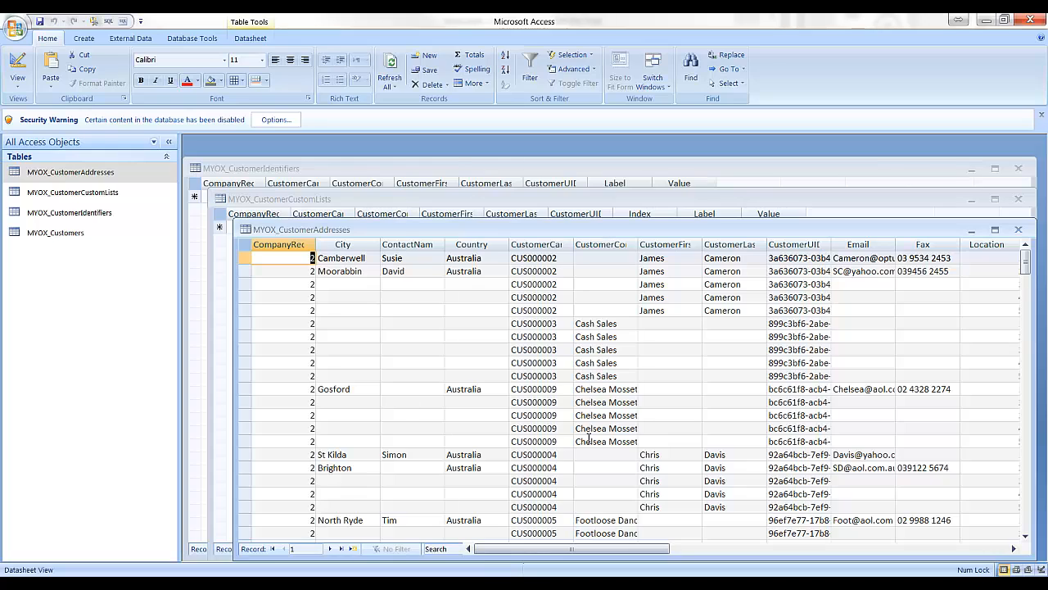